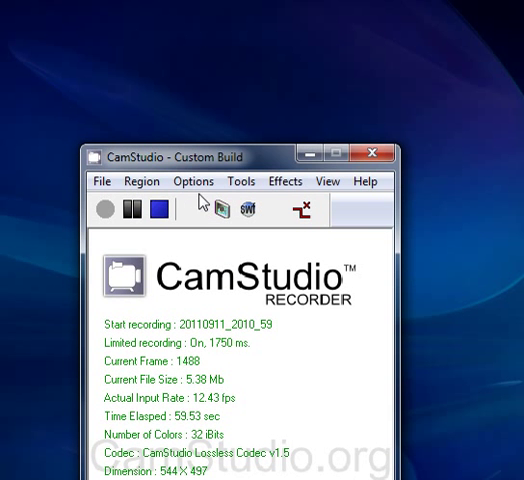
- Set CamStudio Lossless Codec v1.5 to quality 100 and review its LZO/GZIP encoding options
left_click(193, 181)
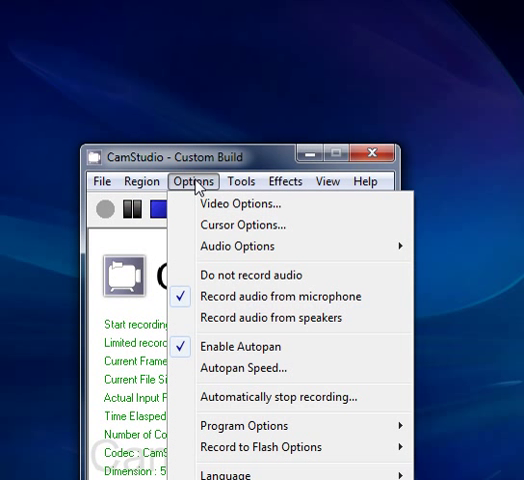
left_click(250, 204)
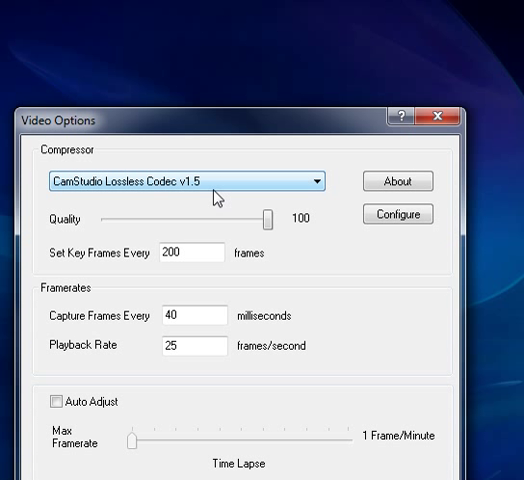
left_click(267, 219)
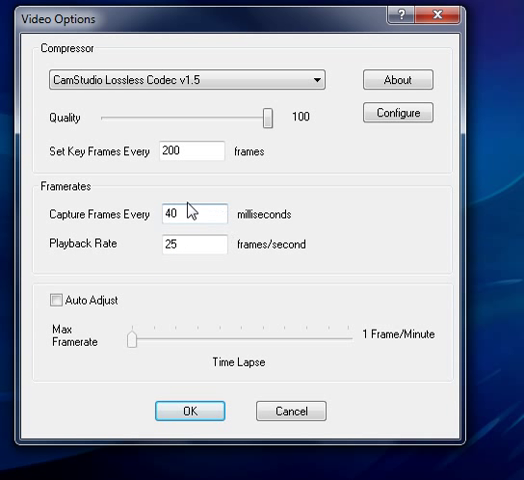
left_click(398, 112)
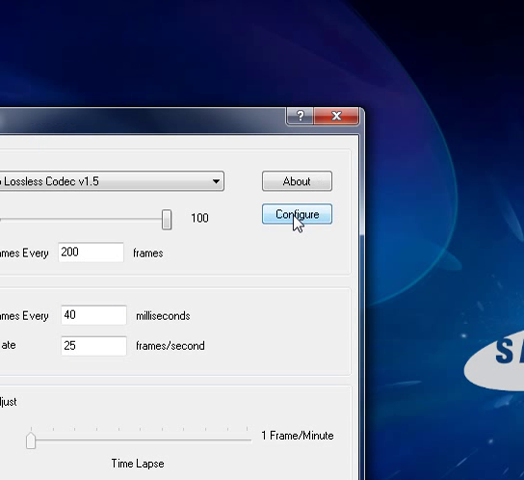
left_click(297, 214)
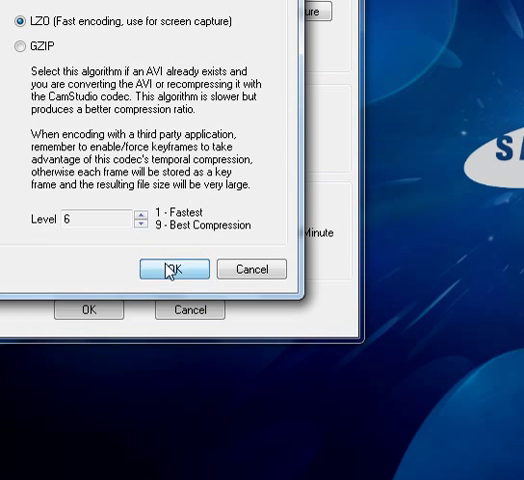
left_click(168, 370)
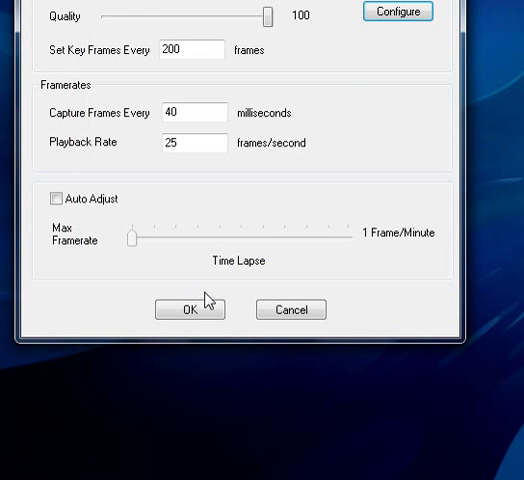
- Accept the video settings and confirm Fixed Region is still checked in the Region menu
left_click(190, 309)
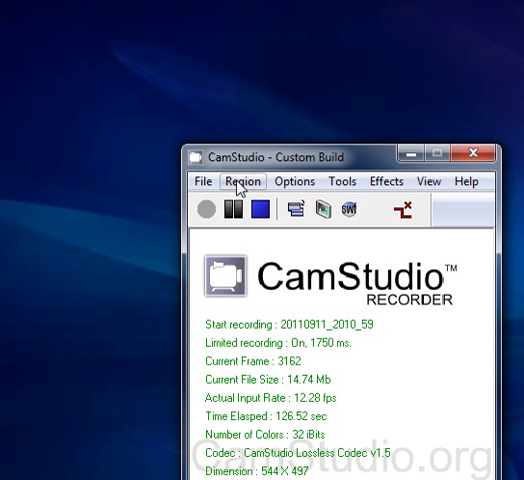
left_click(242, 181)
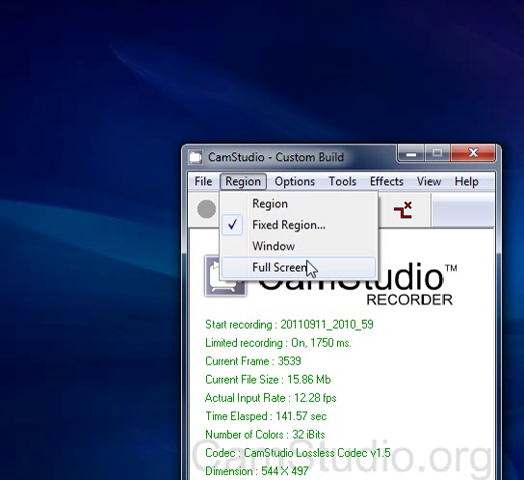
left_click(243, 181)
left_click(293, 183)
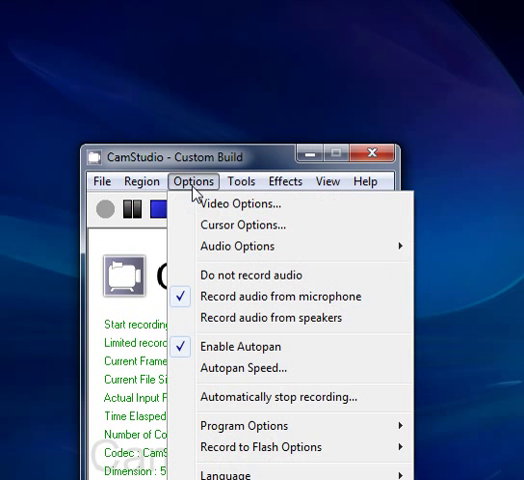
left_click(222, 226)
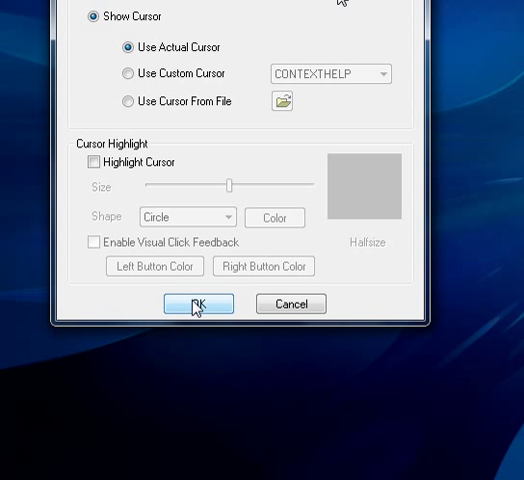
left_click(300, 405)
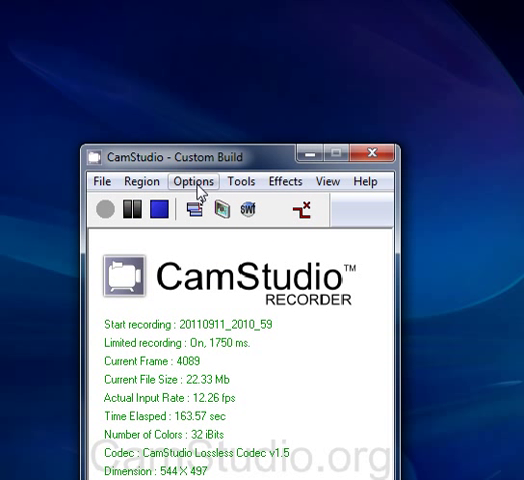
- Keep microphone audio at 22.05 kHz stereo 16-bit with Use MCI Recording enabled
left_click(194, 181)
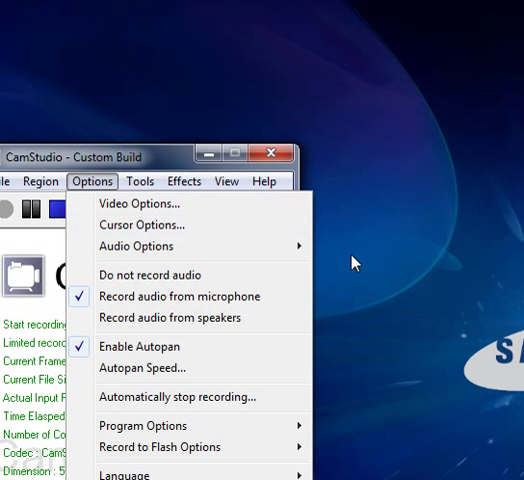
mouse_move(137, 246)
left_click(340, 246)
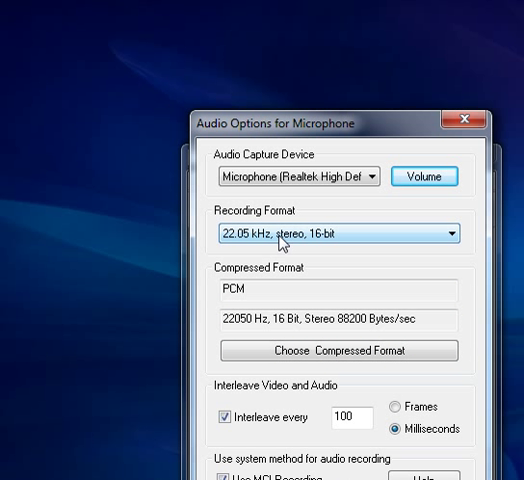
left_click(282, 236)
left_click(282, 236)
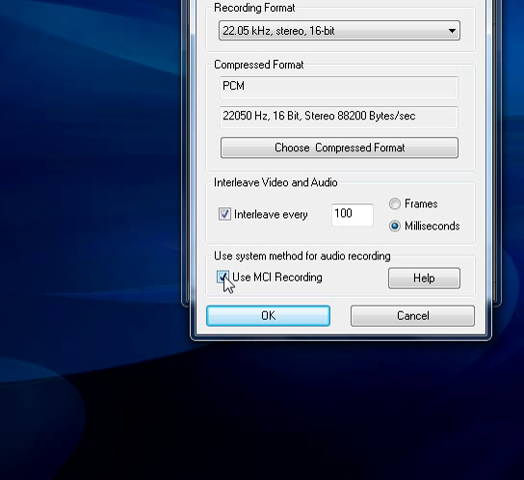
left_click(267, 317)
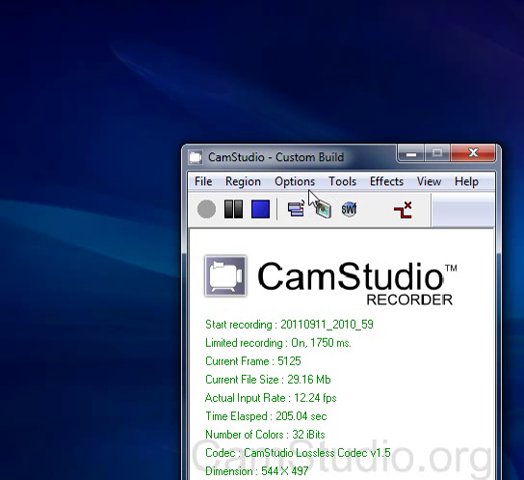
left_click(308, 184)
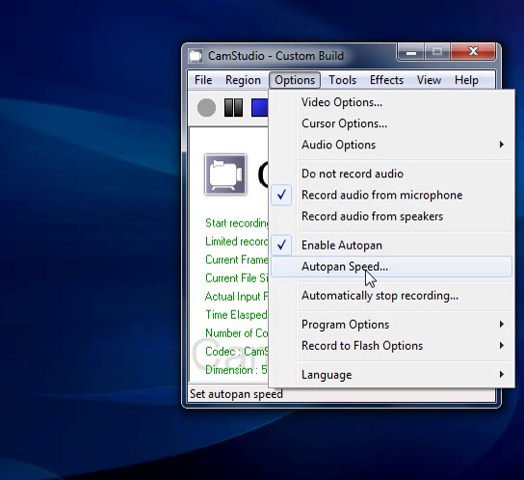
- Review the Maximum Pan Speed of 105 in Autopan Speed and accept it
left_click(372, 366)
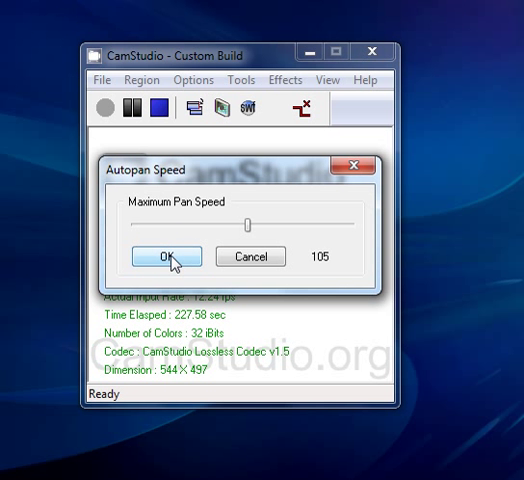
left_click(168, 258)
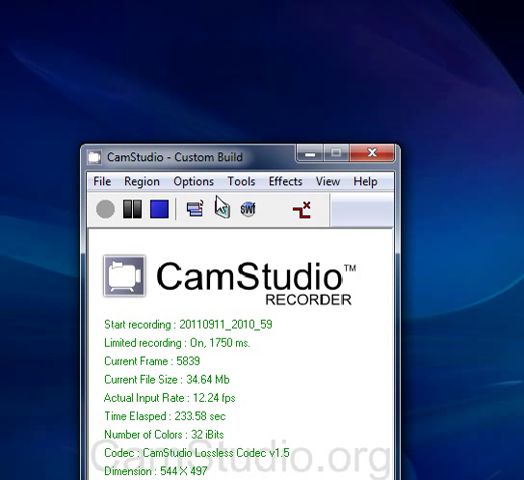
- Bring up the Options menu from the menu bar
left_click(193, 181)
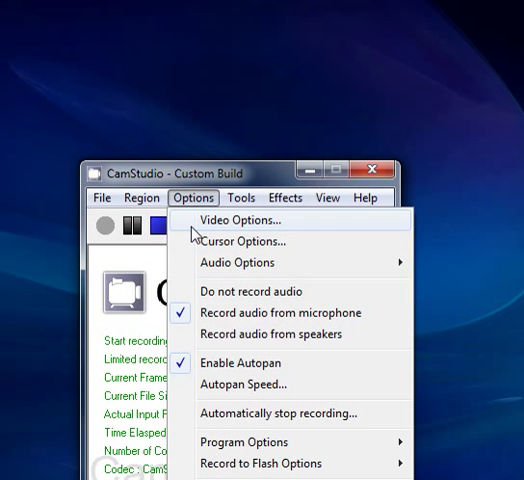
- Open Video Options, showing quality 100 and key frames every 200 frames
left_click(236, 220)
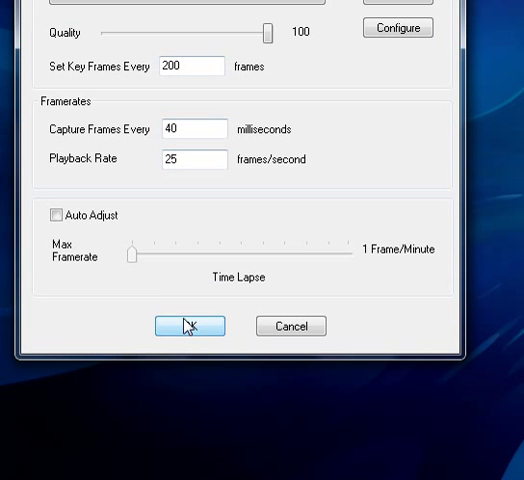
left_click(189, 326)
left_click(141, 197)
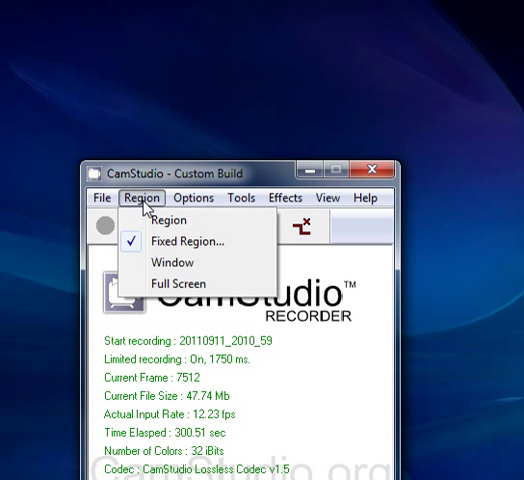
left_click(141, 197)
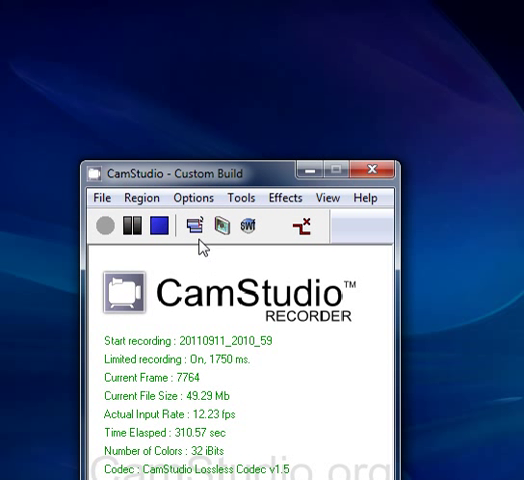
left_click(193, 197)
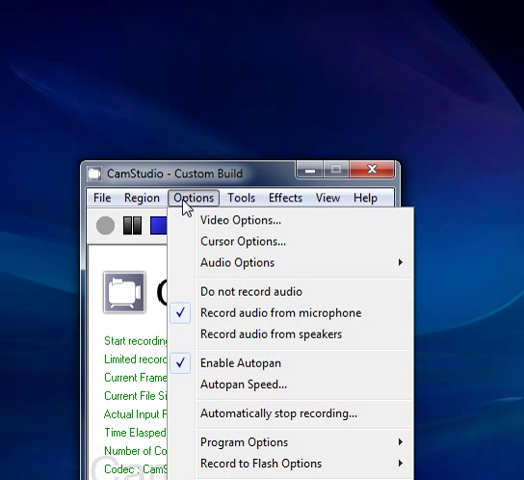
left_click(225, 219)
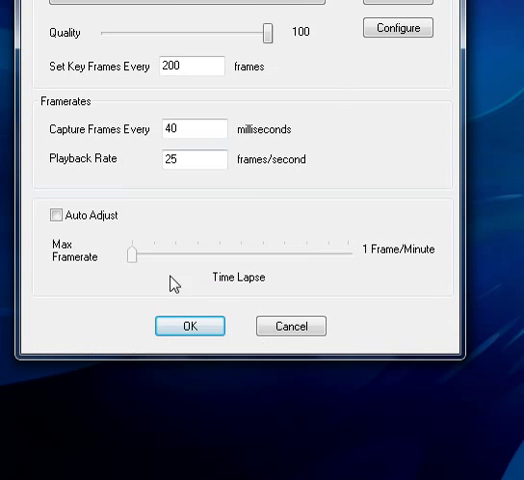
left_click(189, 427)
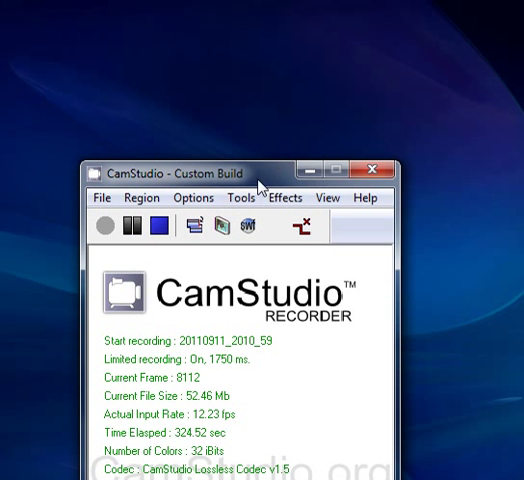
left_click(241, 197)
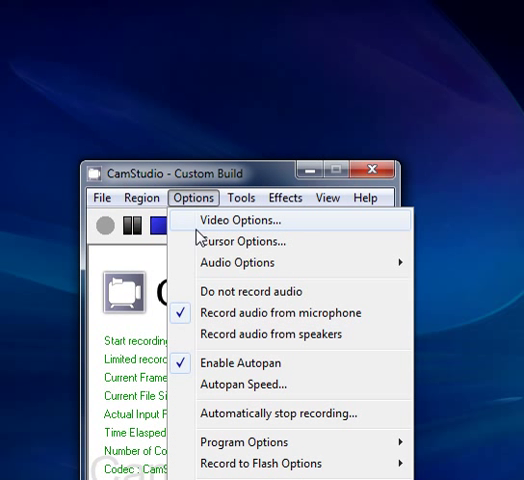
- Reopen microphone audio options and accept 22.05 kHz stereo 16-bit with MCI recording
left_click(233, 313)
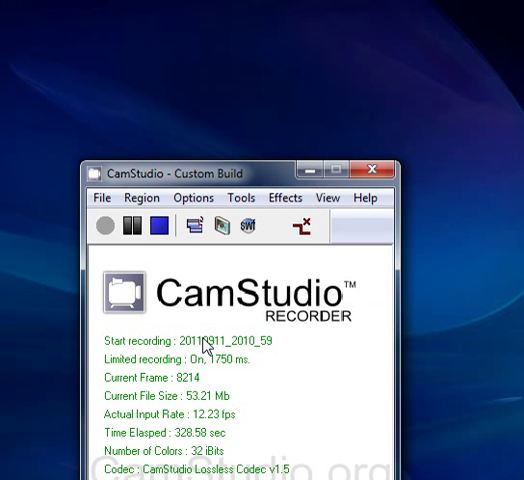
left_click(192, 197)
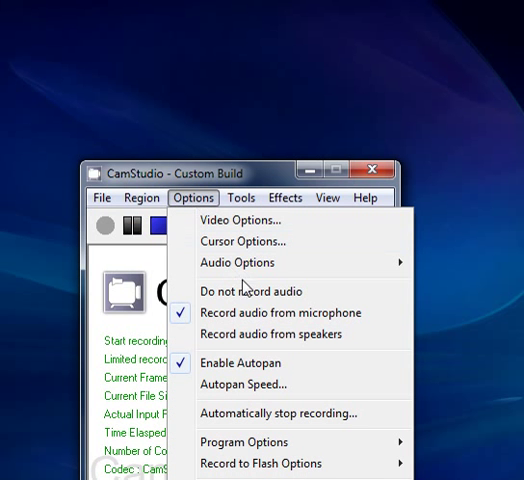
mouse_move(200, 262)
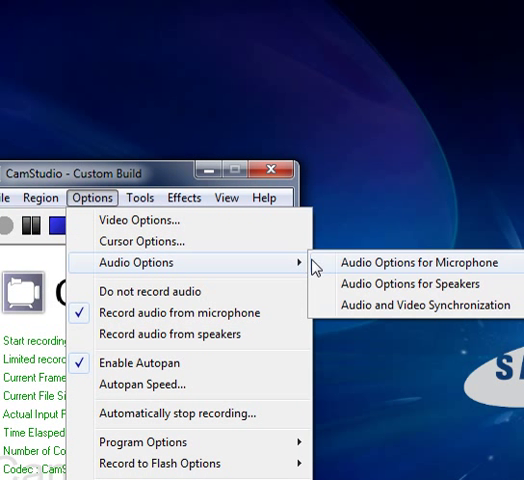
left_click(345, 262)
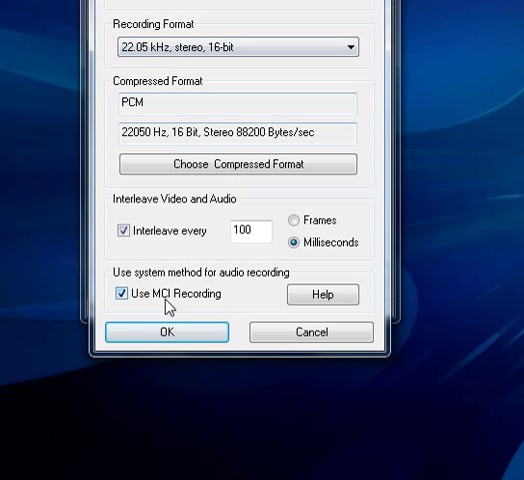
left_click(167, 433)
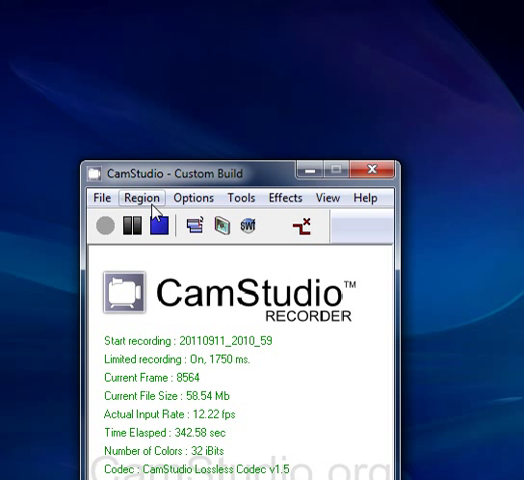
- Browse the Compressor list in Video Options, keeping CamStudio Lossless Codec v1.5 at quality 100
left_click(141, 197)
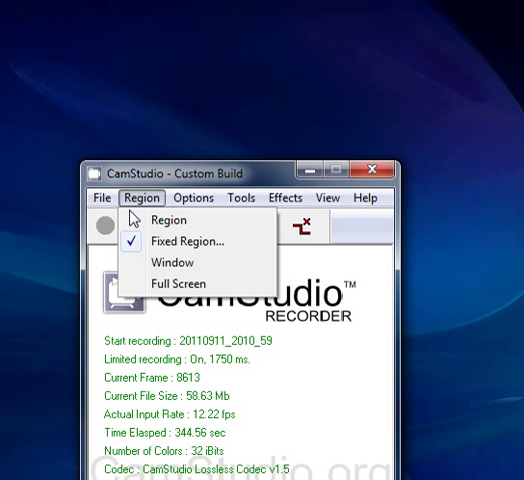
mouse_move(193, 197)
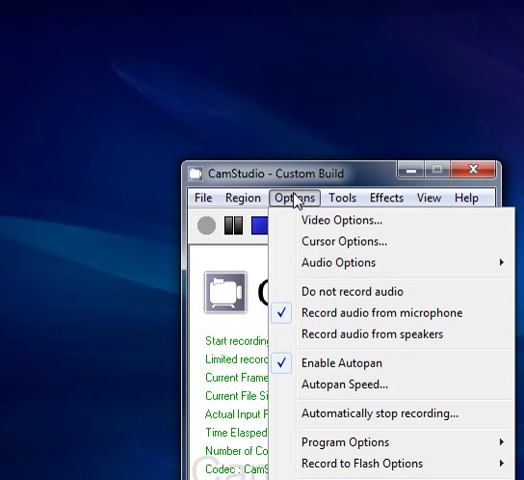
left_click(294, 198)
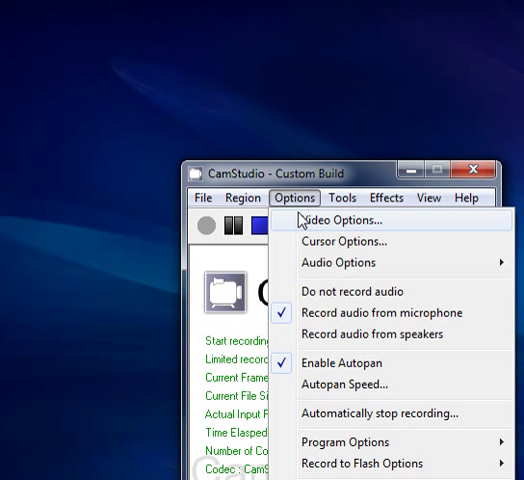
left_click(312, 221)
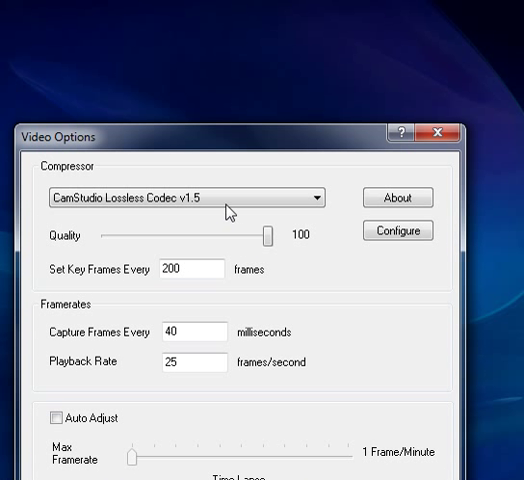
left_click(229, 200)
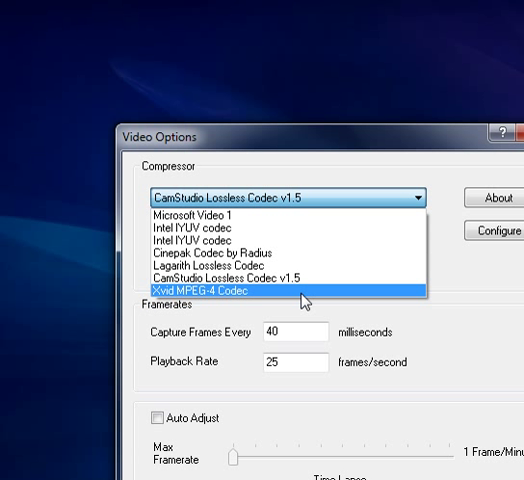
left_click(320, 203)
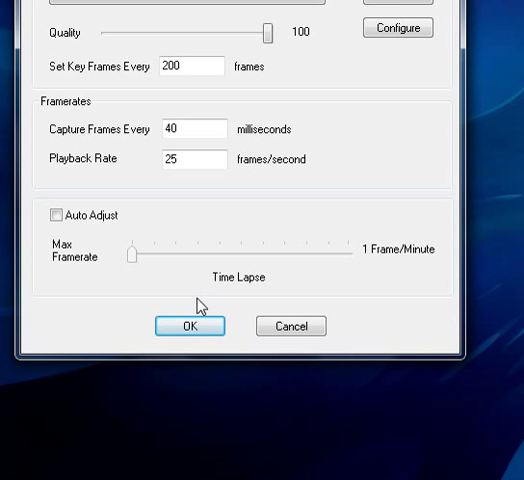
- Accept and close the Video Options dialog with the lossless codec settings
left_click(190, 326)
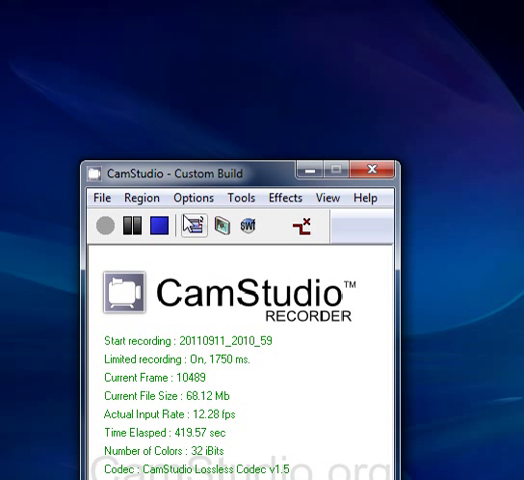
- Briefly reopen and close Video Options, then show the File menu's Pause and Stop choices
left_click(193, 96)
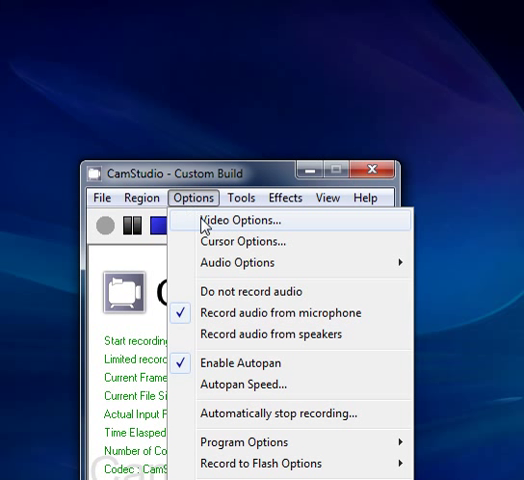
left_click(210, 117)
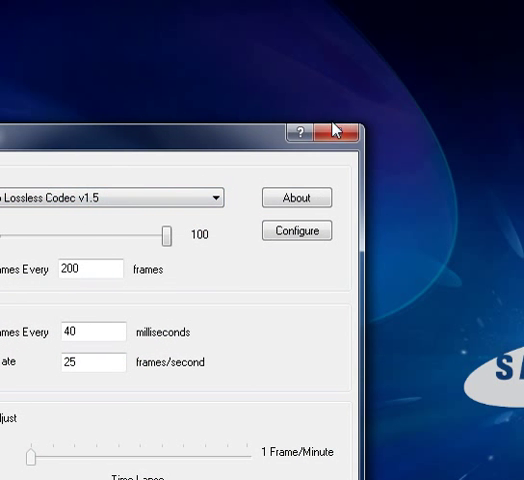
left_click(340, 133)
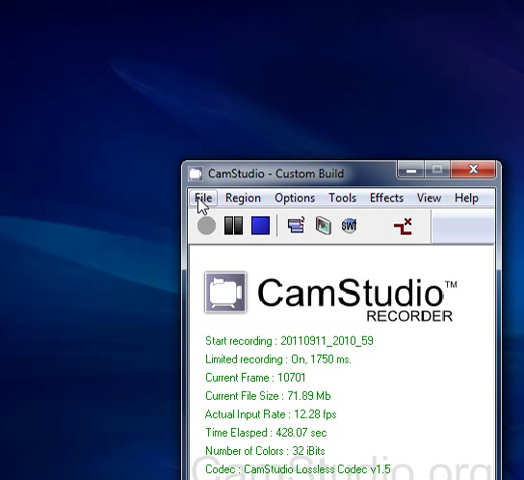
left_click(202, 197)
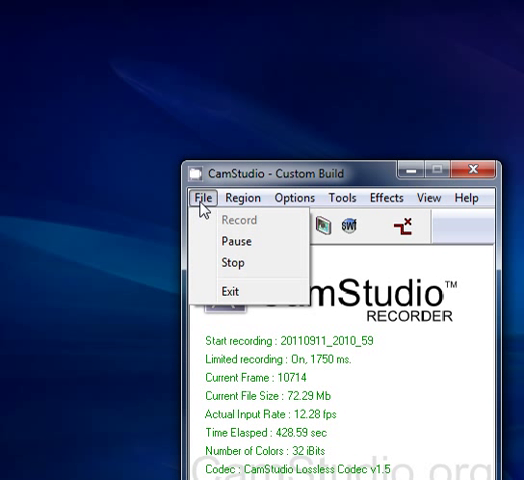